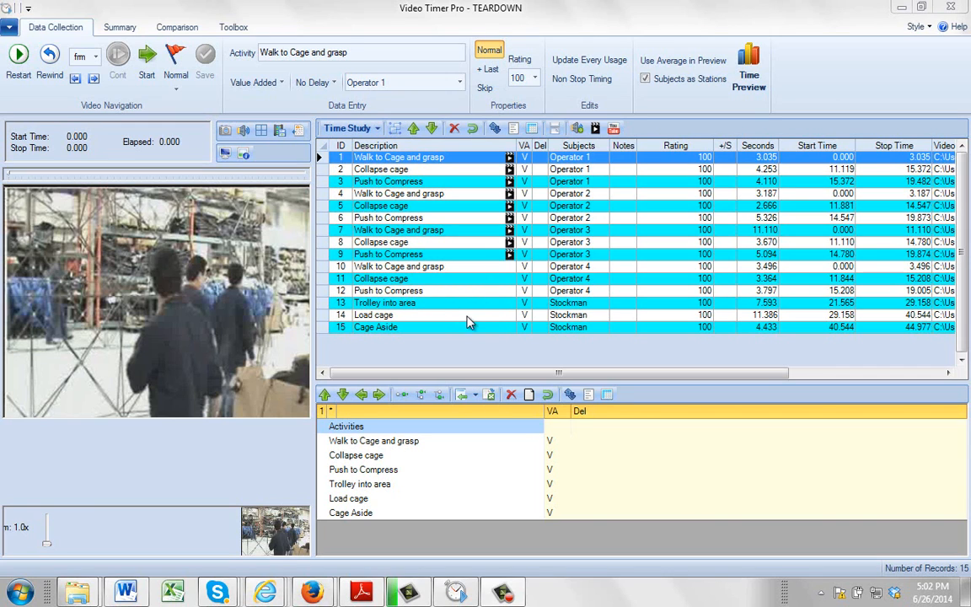
Select row 14 'Load cage' in the Time Study grid.
click(472, 315)
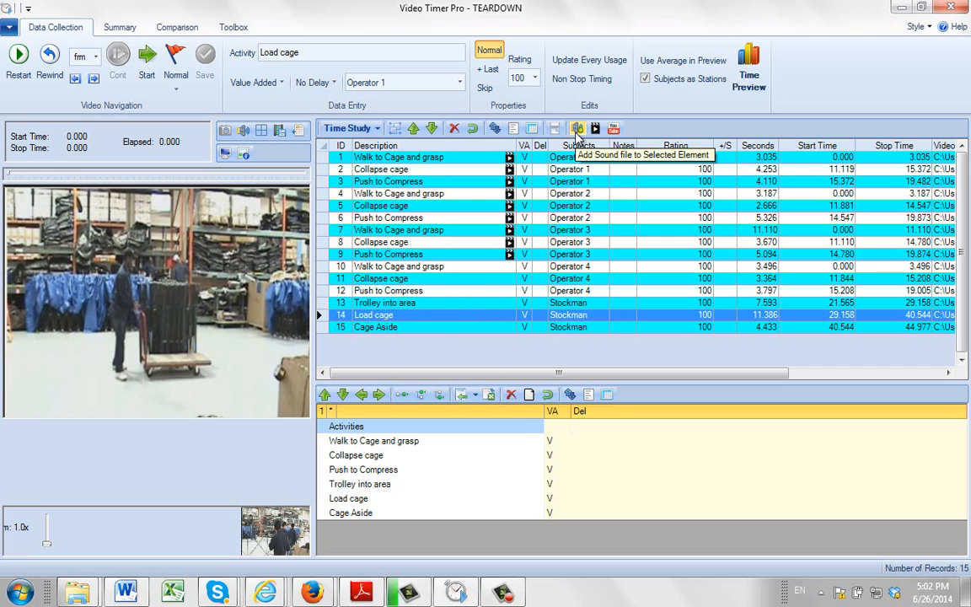
Record an audio clip for Load cage while its video segment plays through the countdown.
click(578, 128)
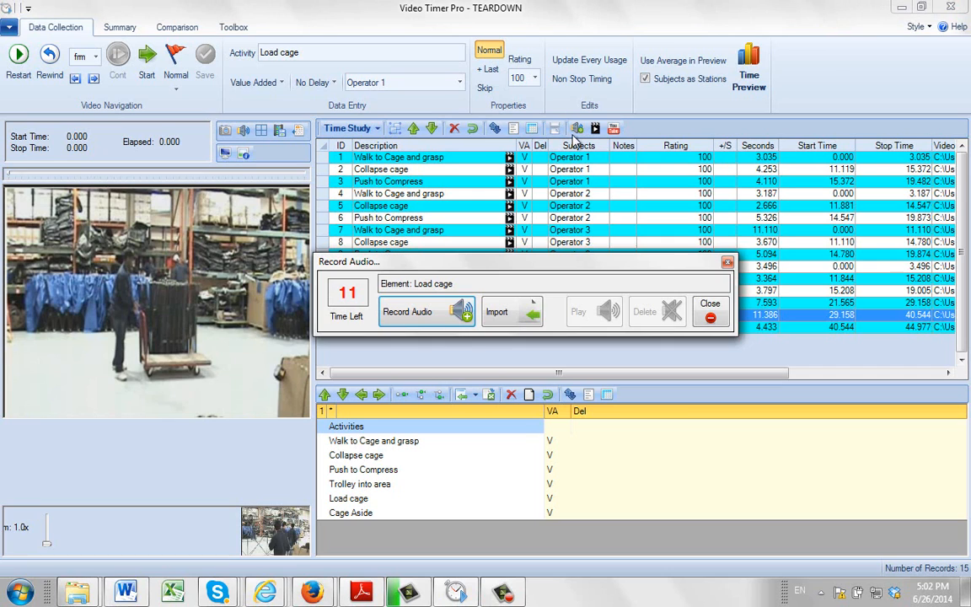
click(419, 317)
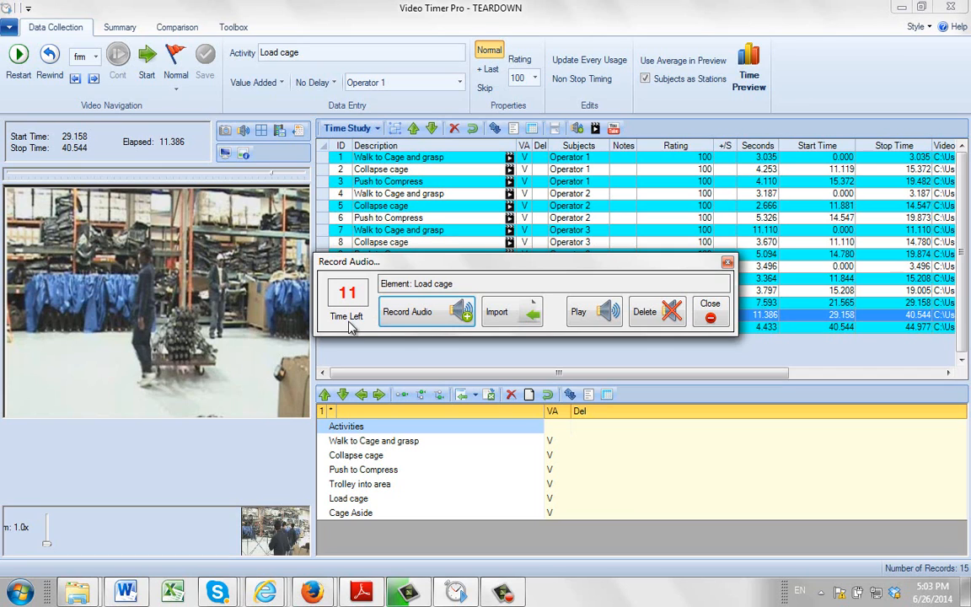
Choose '01 assemblethebanjo bolt.wma' from C:\Temp as the audio file to import.
click(502, 314)
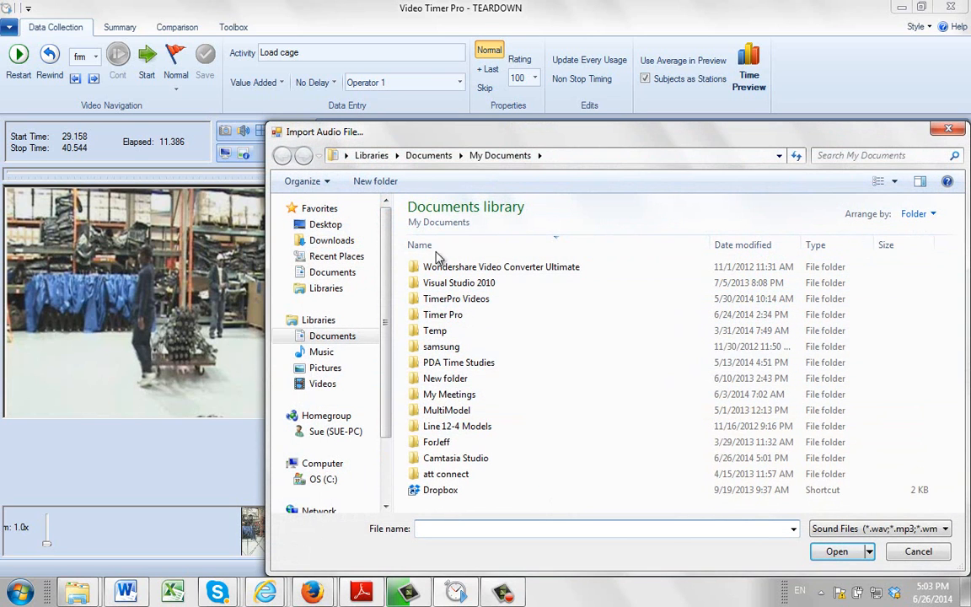
scroll(354, 337, down, 5)
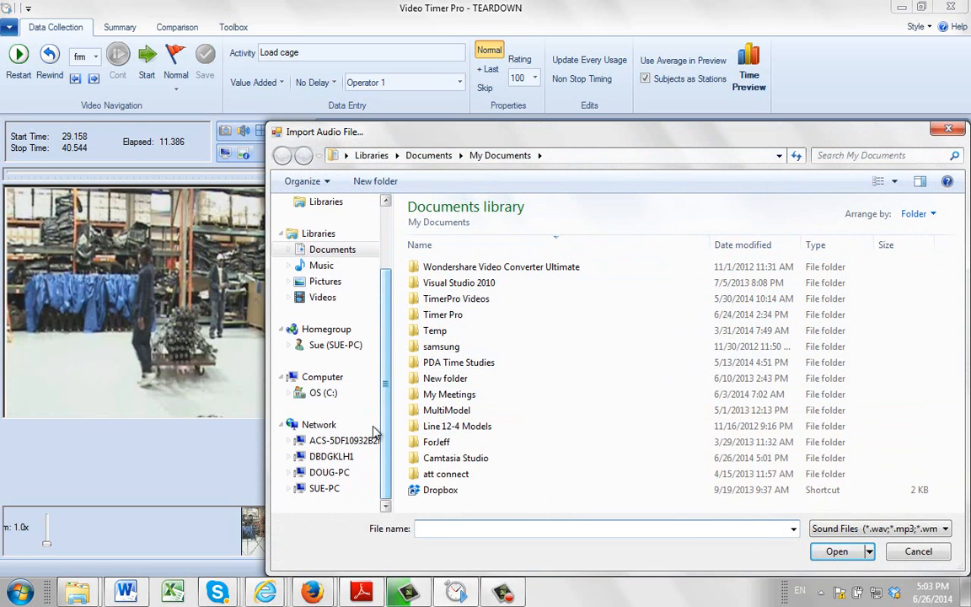
click(323, 393)
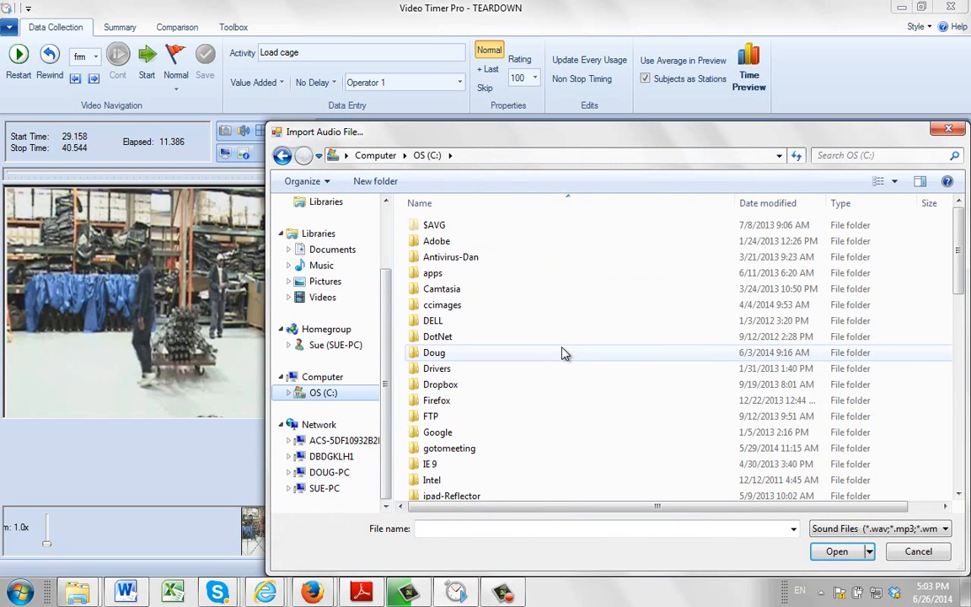
drag(961, 219, 960, 404)
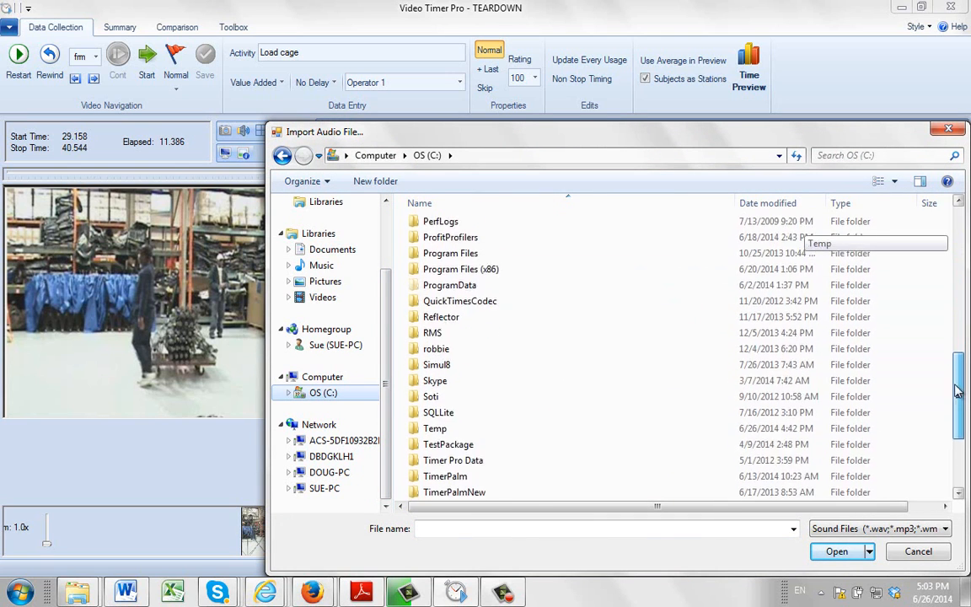
double_click(438, 342)
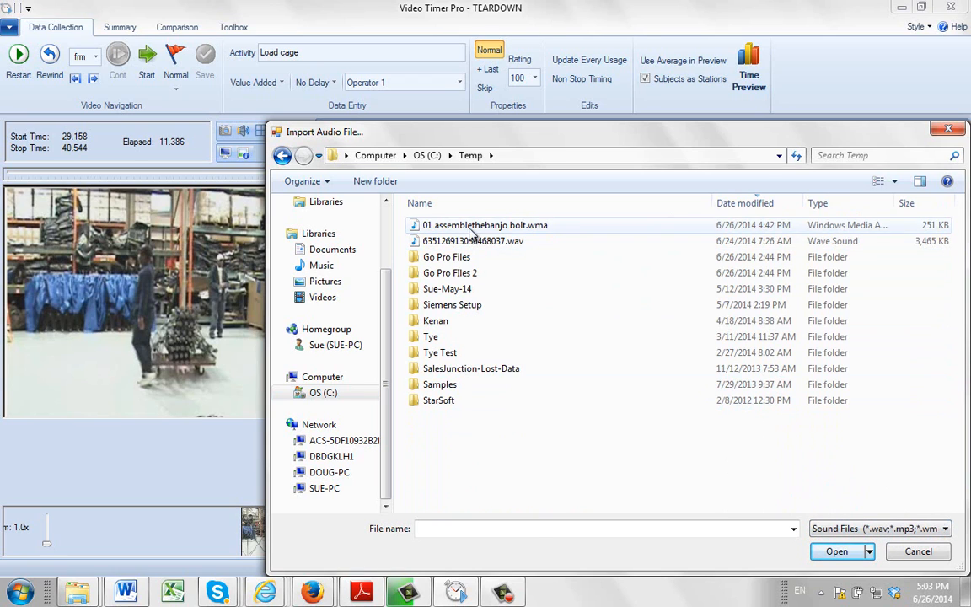
click(476, 225)
Confirm the WMA import and play the Load cage audio together with its video.
click(836, 551)
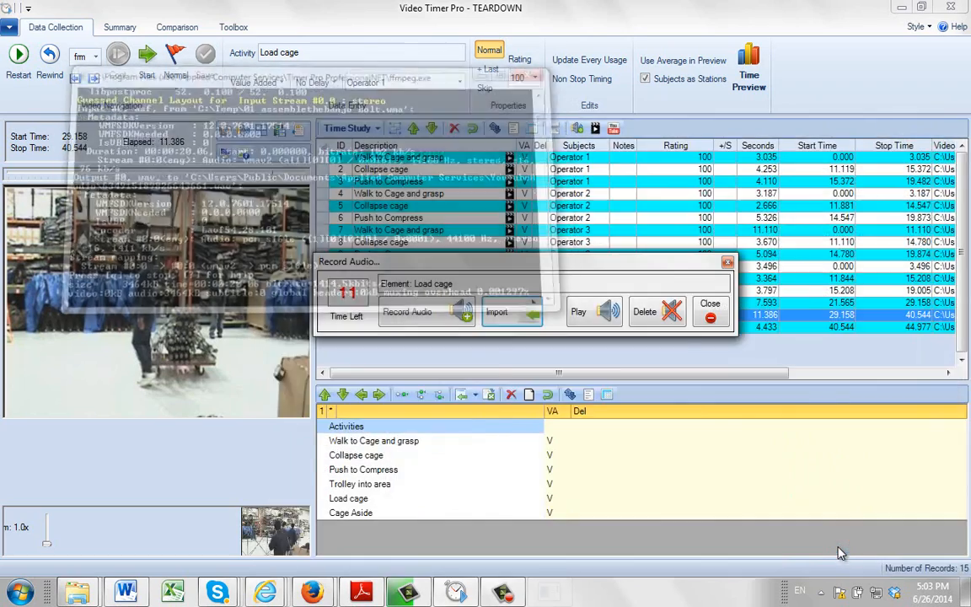
click(947, 127)
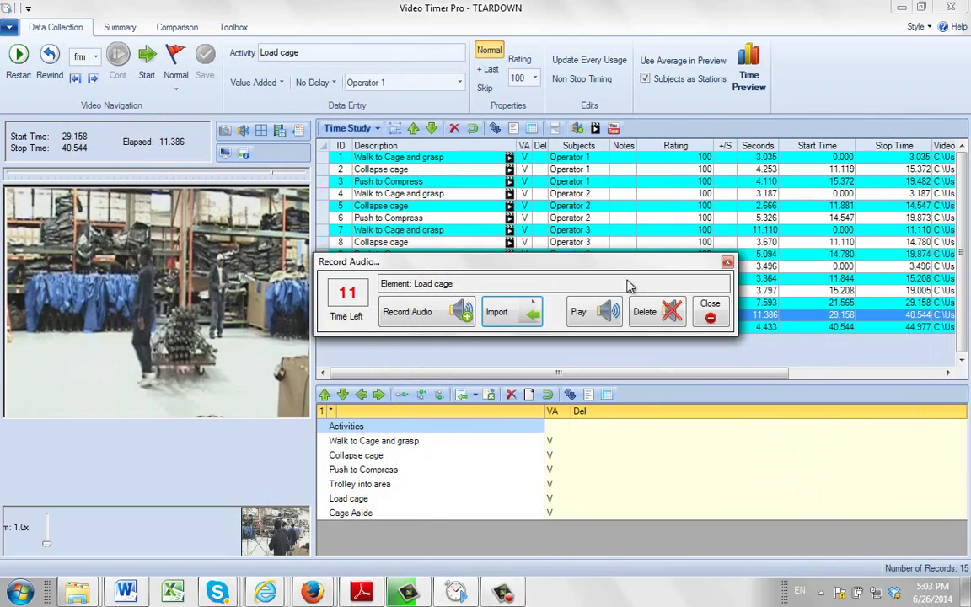
click(592, 313)
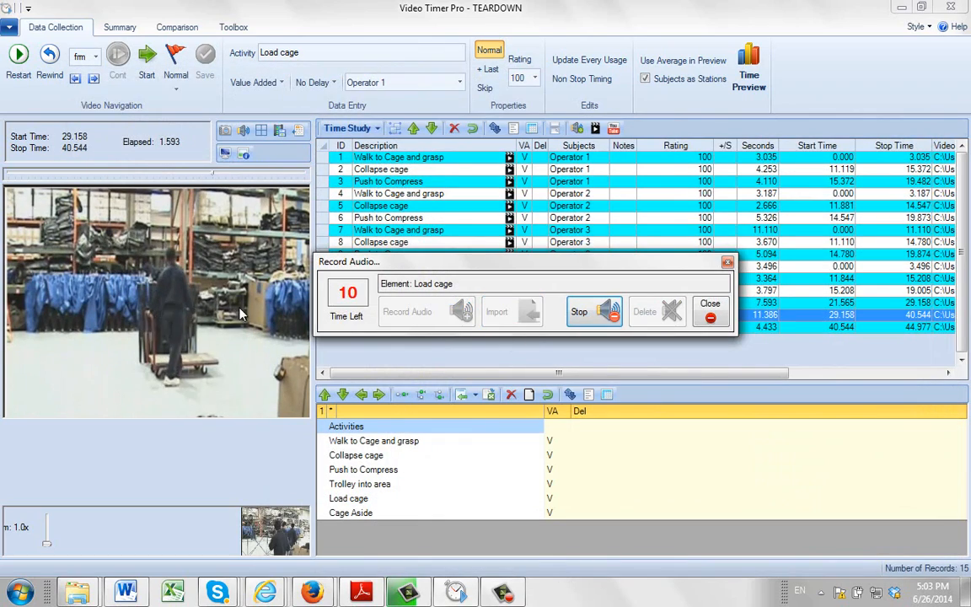